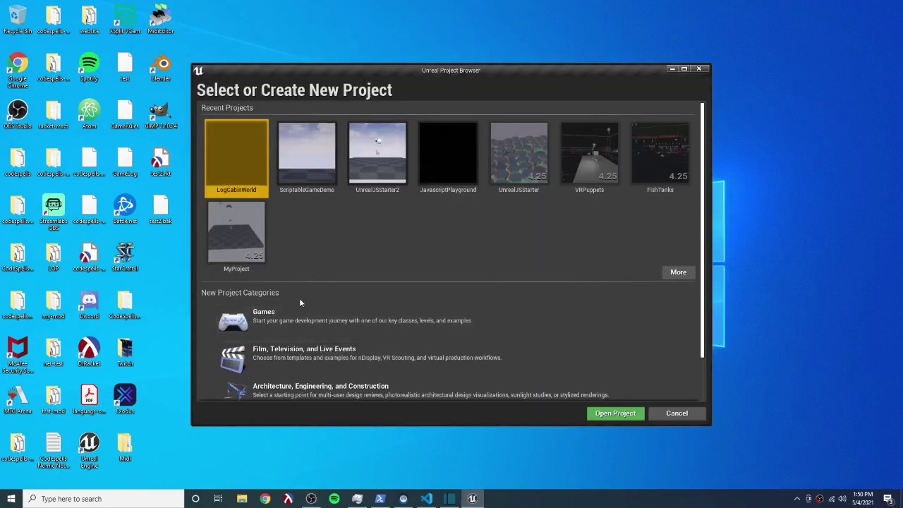
Step: Start a Blank Games project and begin renaming it to UnrealJsDemo
{"action": "left_click", "coordinate": [317, 321]}
{"action": "left_click", "coordinate": [553, 413]}
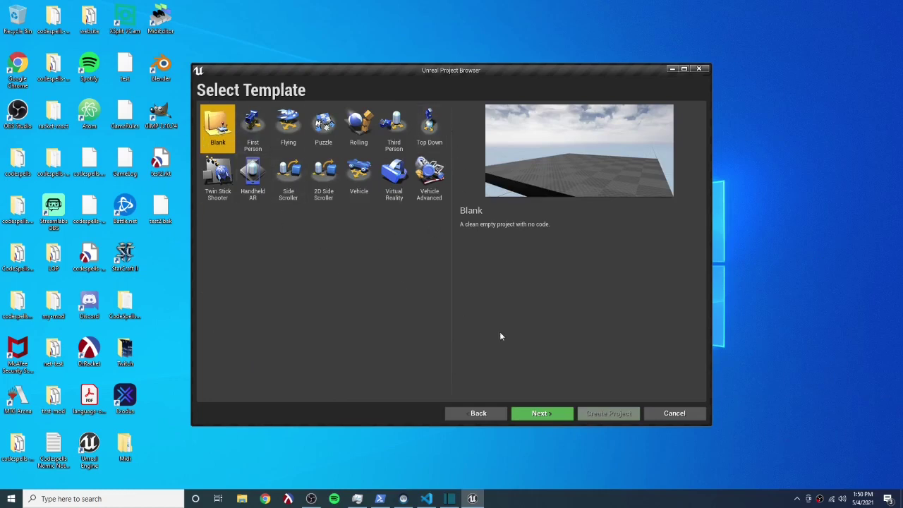
{"action": "left_click", "coordinate": [541, 414]}
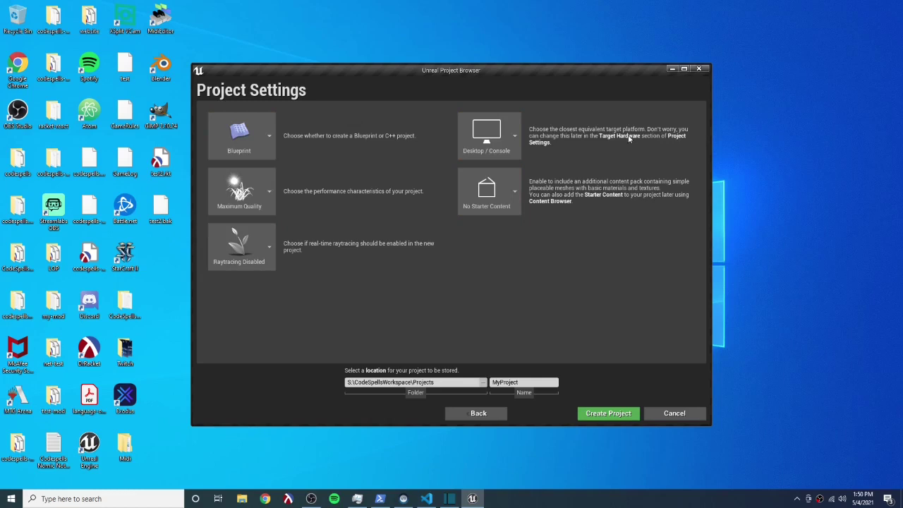
{"action": "left_click", "coordinate": [523, 382]}
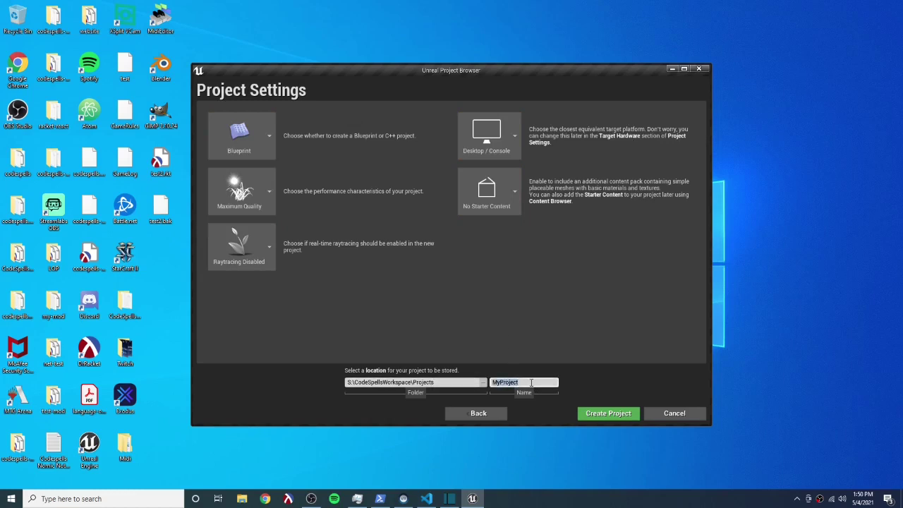
{"action": "type", "text": "UnrealJsDemo"}
Step: Create the UnrealJsDemo project, then filter the Plugins window for 'unreal.js'
{"action": "left_click", "coordinate": [611, 412]}
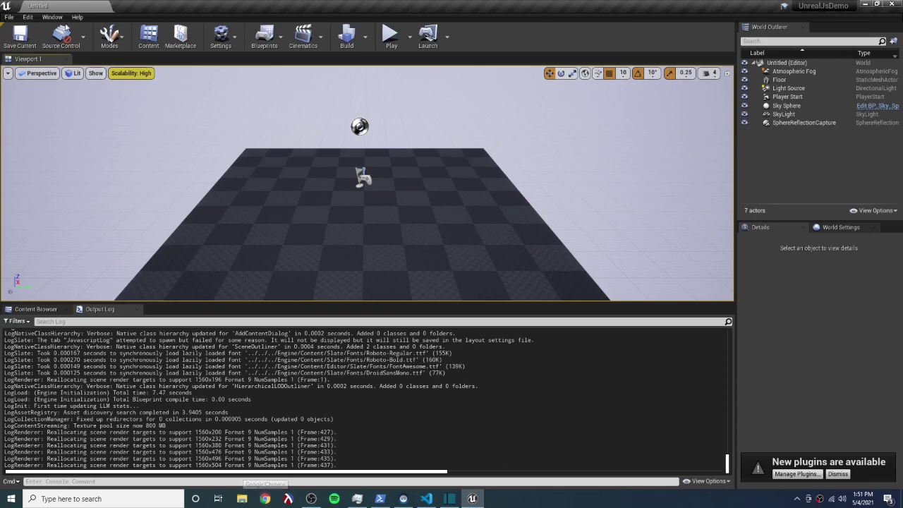
{"action": "left_click", "coordinate": [27, 16]}
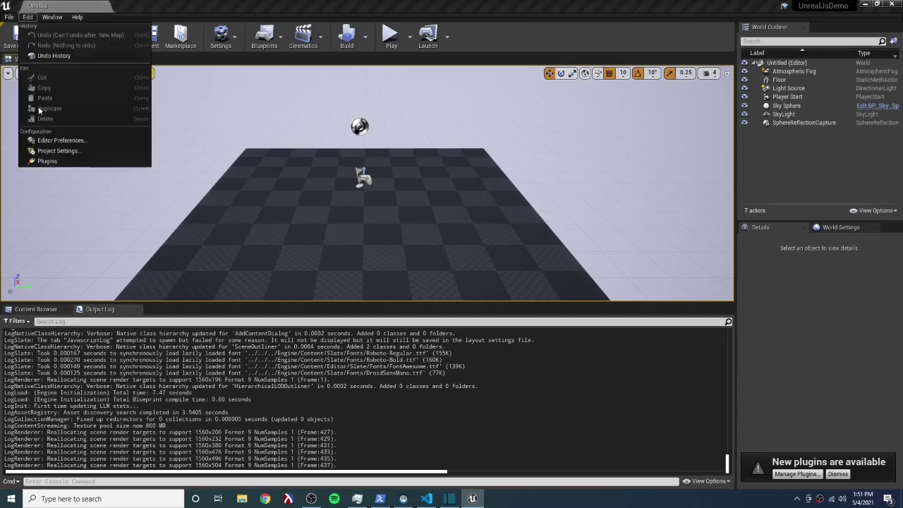
{"action": "left_click", "coordinate": [44, 160]}
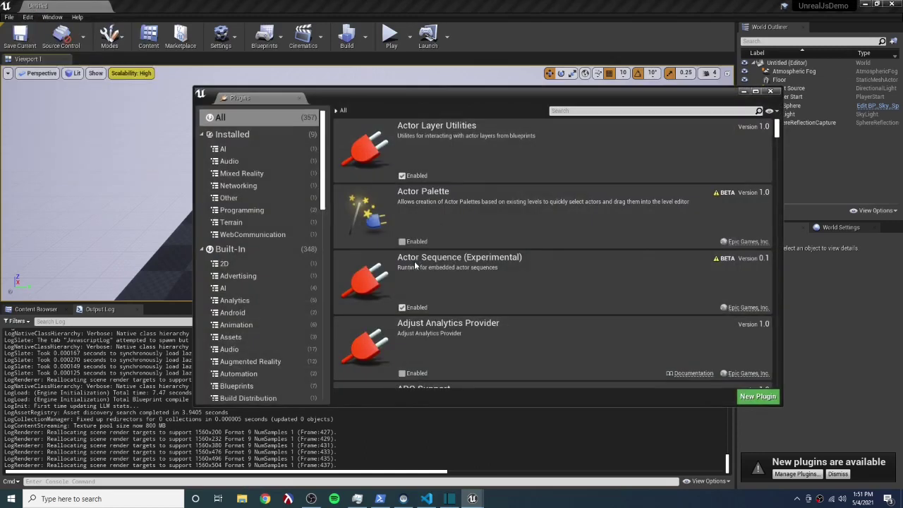
{"action": "left_click", "coordinate": [555, 111]}
{"action": "type", "text": "unreal.js"}
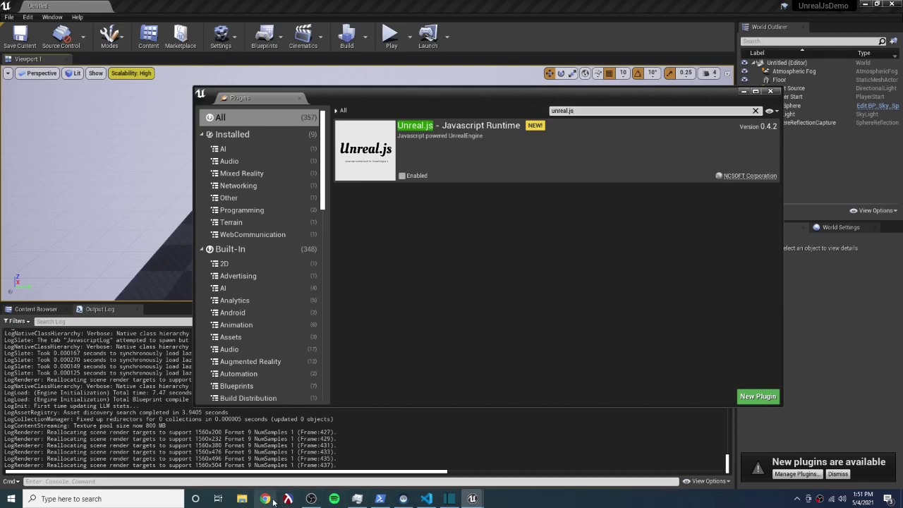
Step: Clear the plugin search and open the Unreal.js product page from a Marketplace search
{"action": "key", "text": "ctrl+a"}
{"action": "key", "text": "BackSpace"}
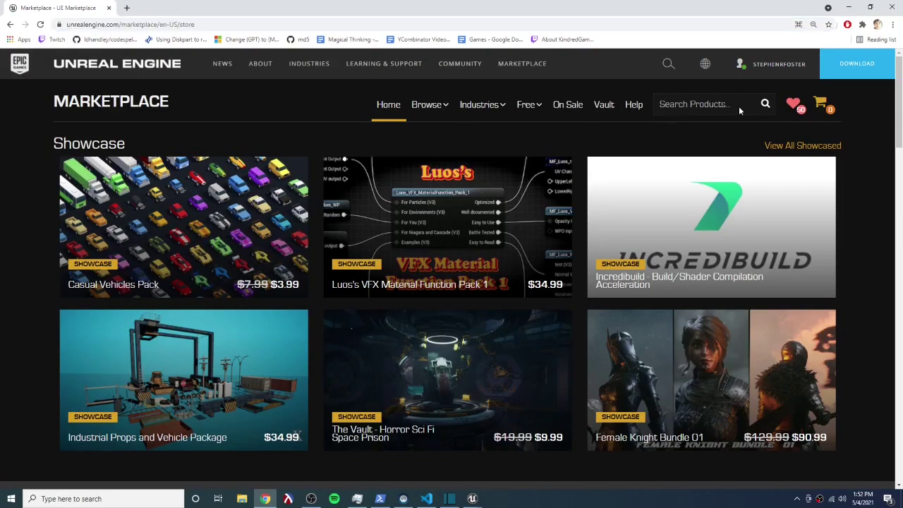
{"action": "left_click", "coordinate": [717, 104]}
{"action": "type", "text": "unreal.js"}
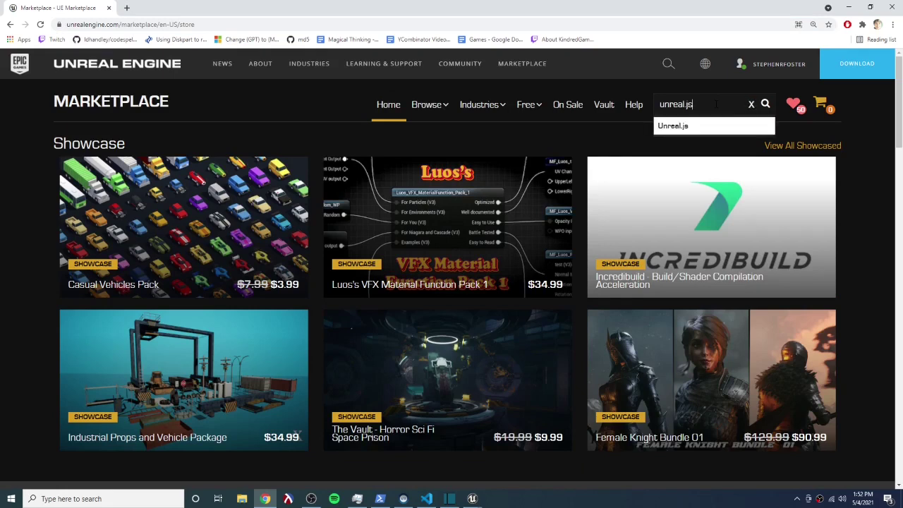
{"action": "left_click", "coordinate": [732, 125]}
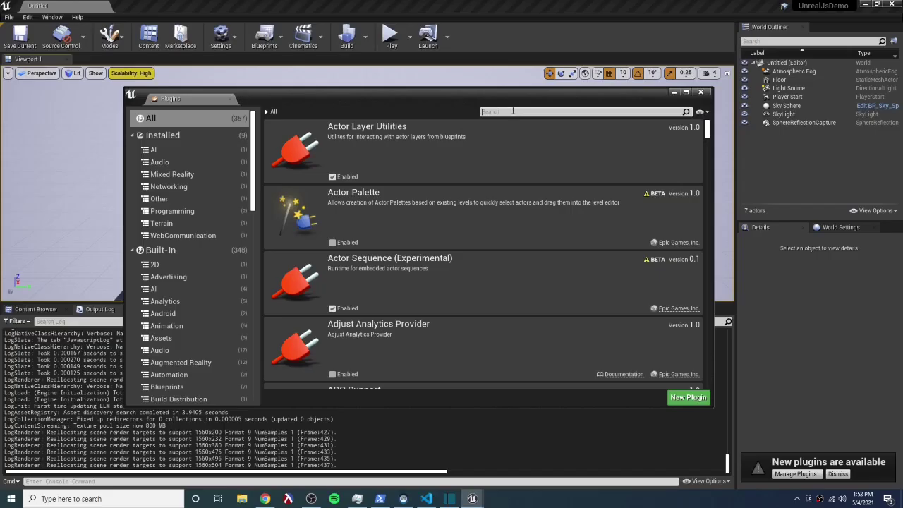
Step: Filter plugins to 'unreal.js', enable Unreal.js, restart the editor, and search 'unreal' again
{"action": "left_click", "coordinate": [513, 111]}
{"action": "type", "text": "unreal.js"}
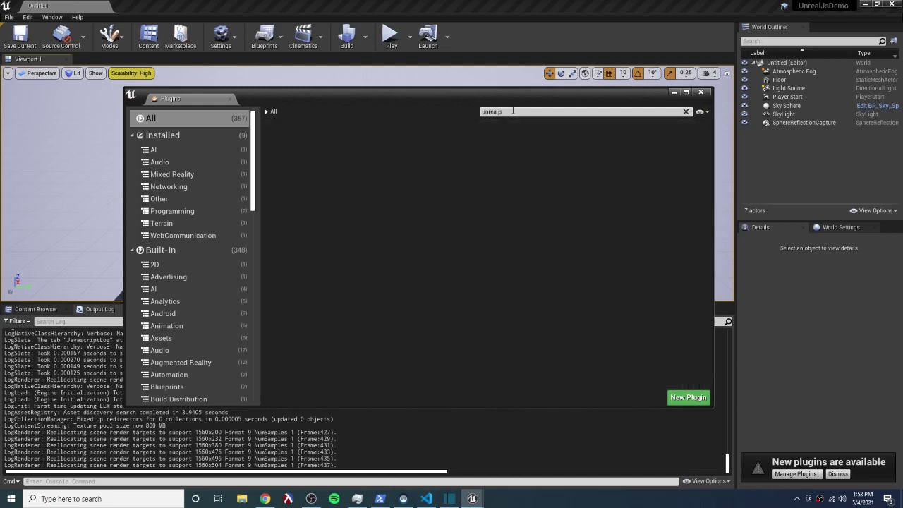
{"action": "key", "text": "BackSpace"}
{"action": "key", "text": "BackSpace"}
{"action": "key", "text": "BackSpace"}
{"action": "type", "text": ".js"}
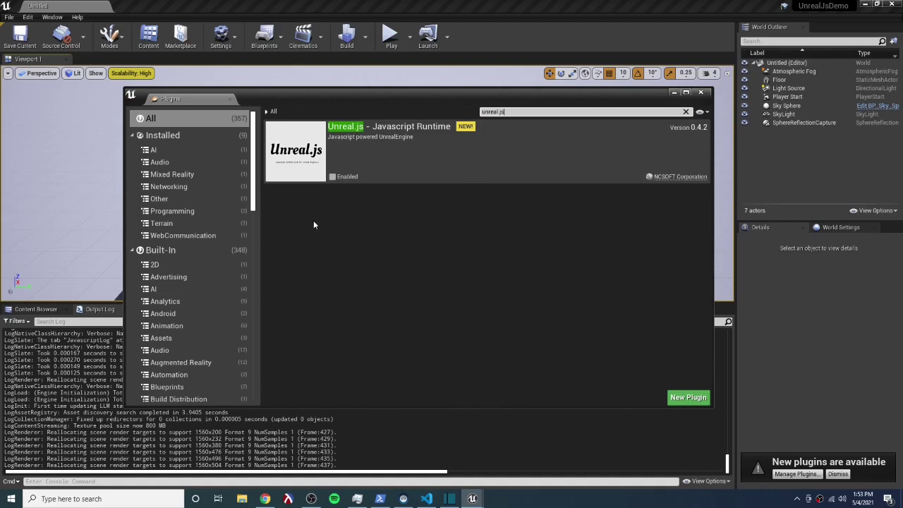
{"action": "left_click", "coordinate": [333, 177]}
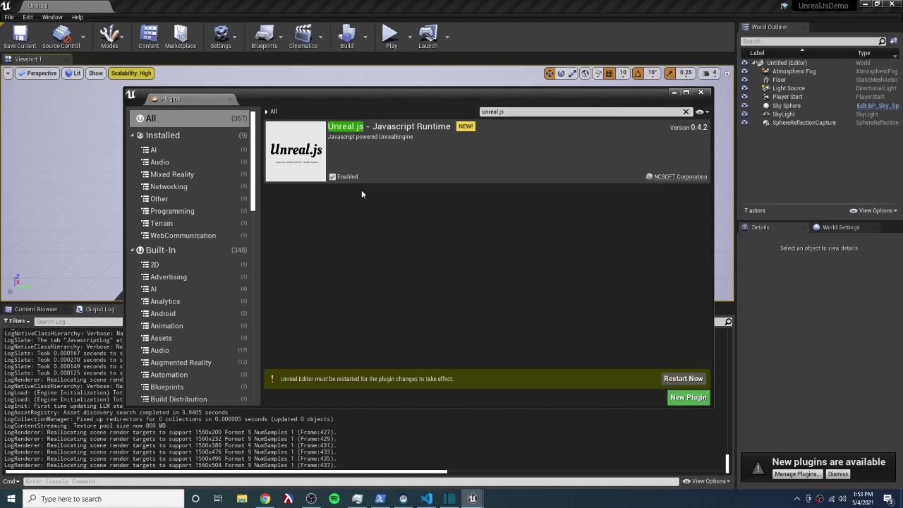
{"action": "left_click", "coordinate": [683, 379]}
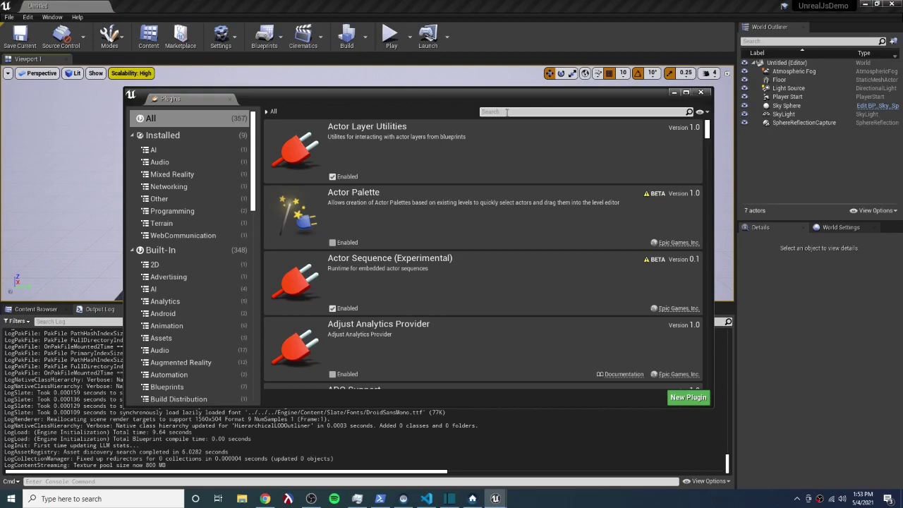
{"action": "type", "text": "un"}
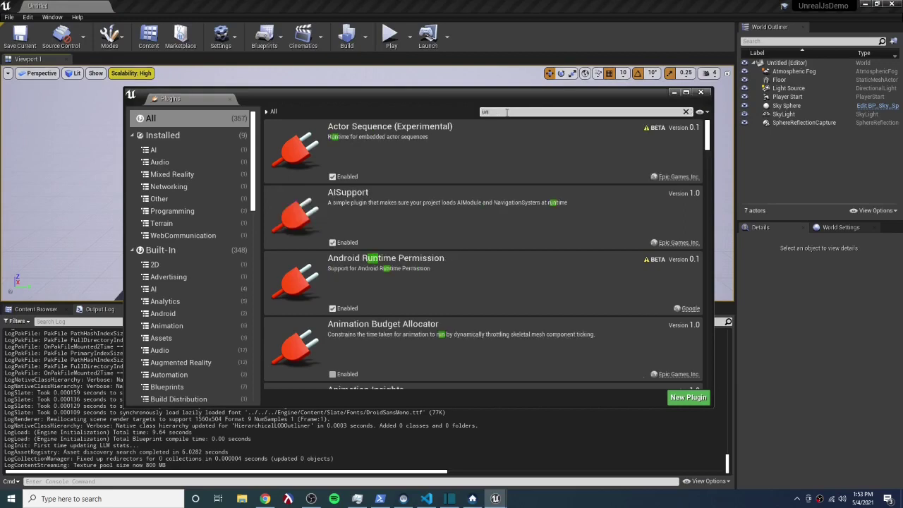
{"action": "type", "text": "real"}
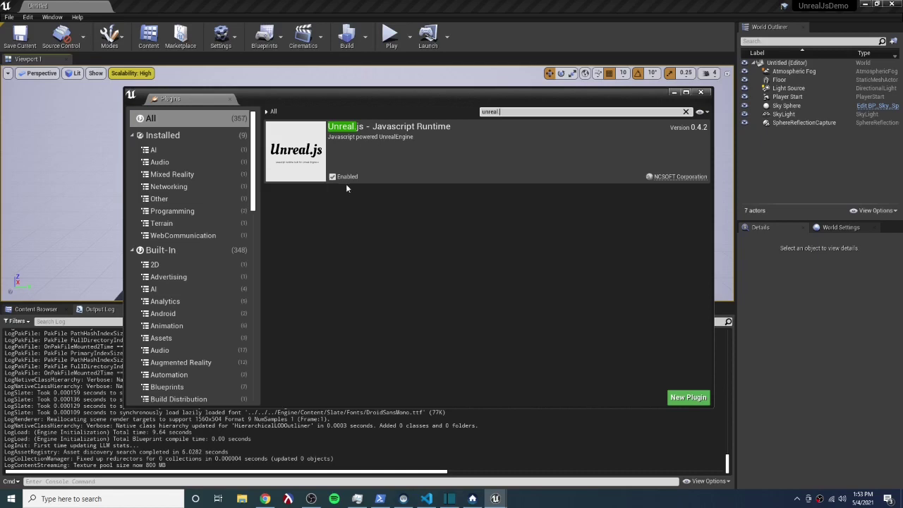
Step: Close Plugins, check the new Scripts folder under Content, and select the Floor actor
{"action": "left_click", "coordinate": [700, 92]}
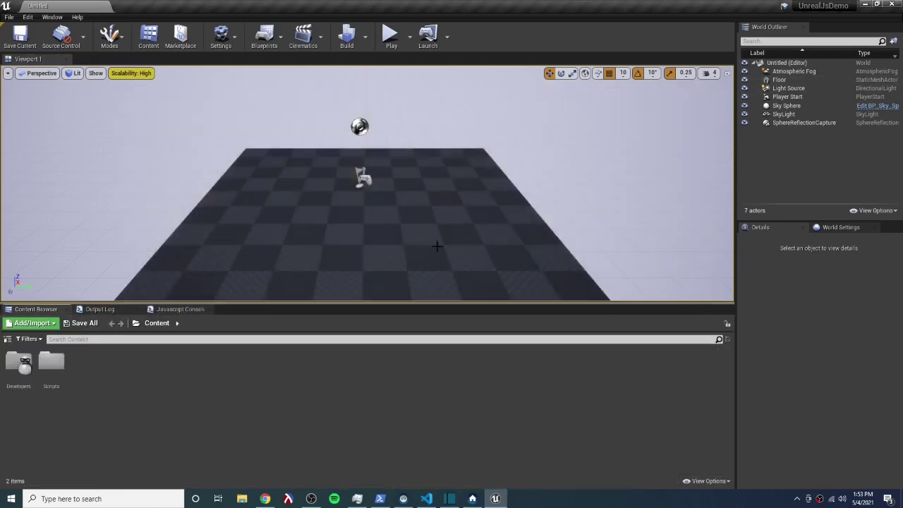
{"action": "right_click_drag", "start_coordinate": [367, 183], "coordinate": [349, 174]}
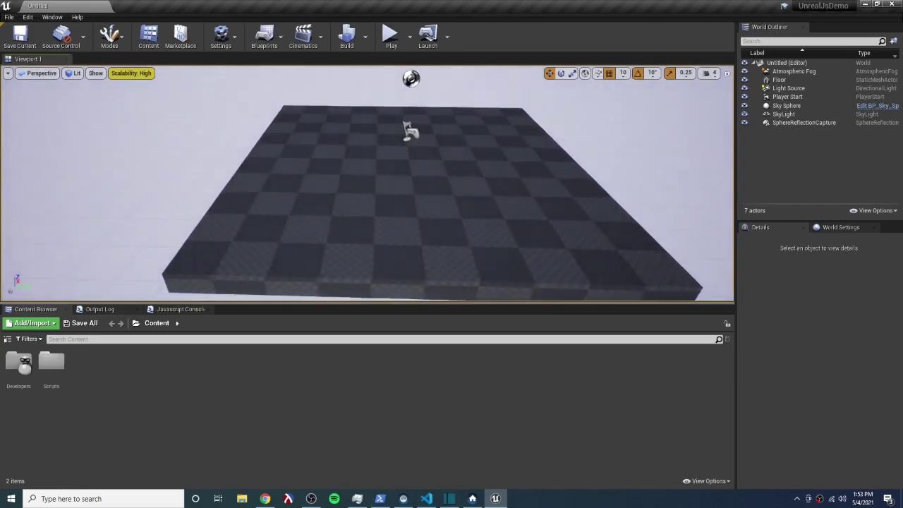
{"action": "double_click", "coordinate": [51, 362]}
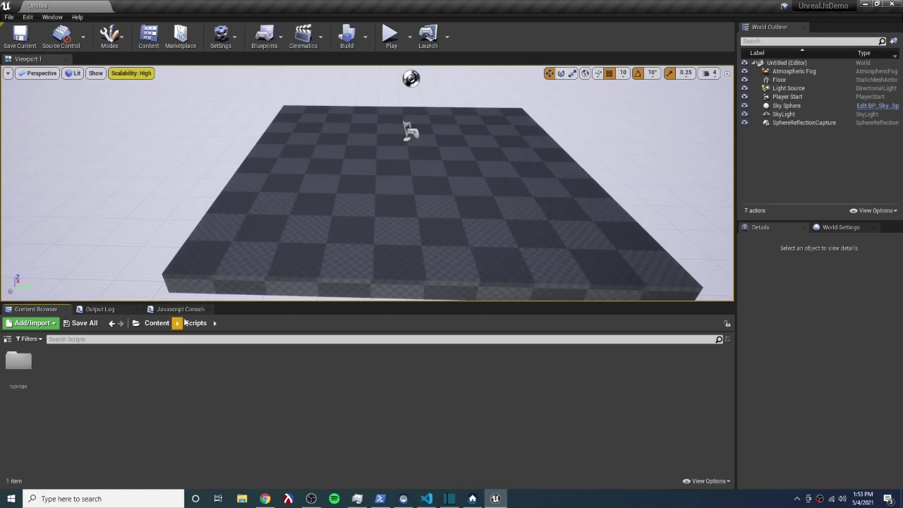
{"action": "left_click", "coordinate": [157, 323]}
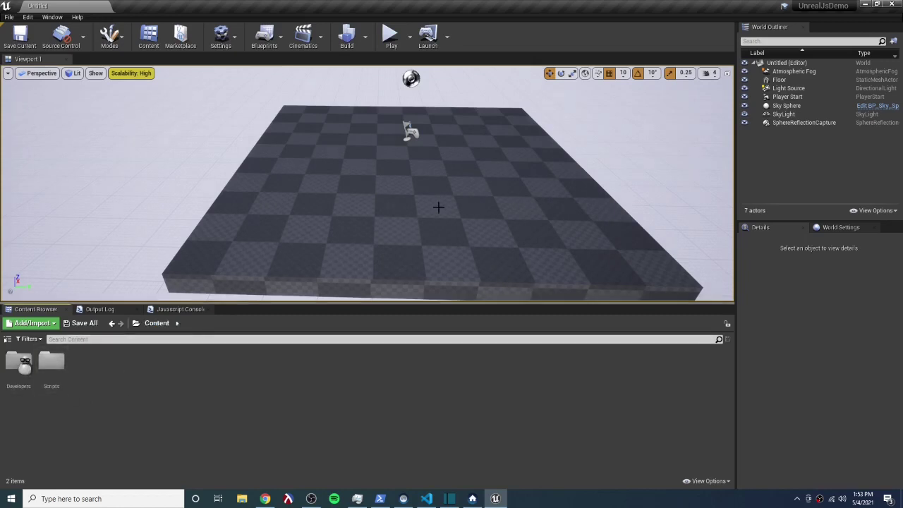
{"action": "left_click", "coordinate": [459, 170]}
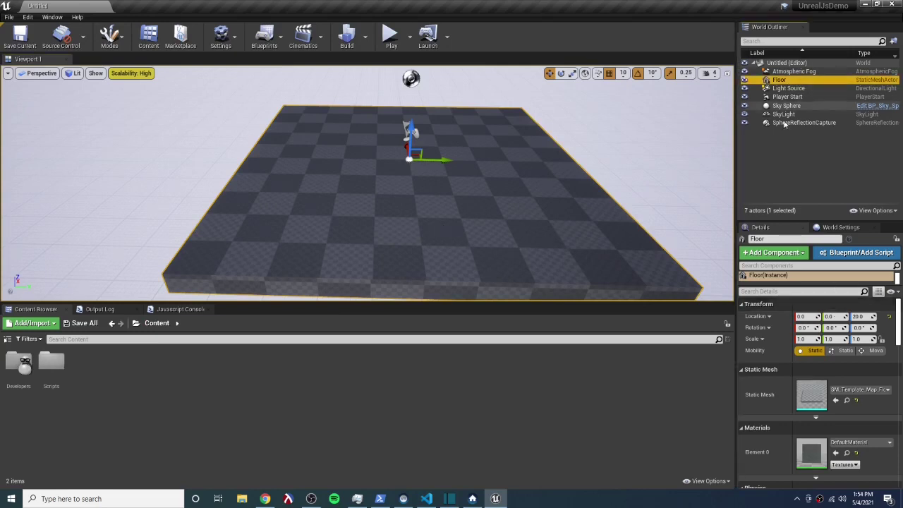
Step: Add a Javascript component to the Floor actor and select it
{"action": "left_click", "coordinate": [771, 254]}
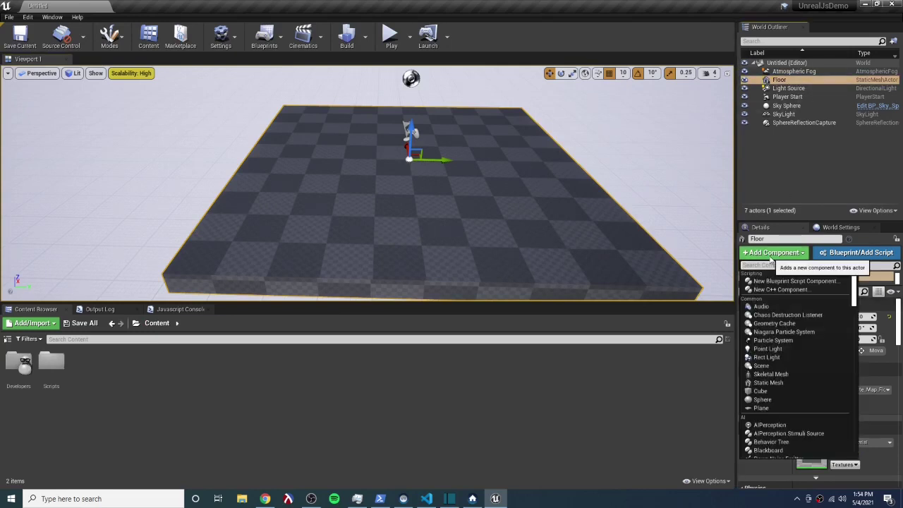
{"action": "type", "text": "jav"}
{"action": "left_click", "coordinate": [771, 281]}
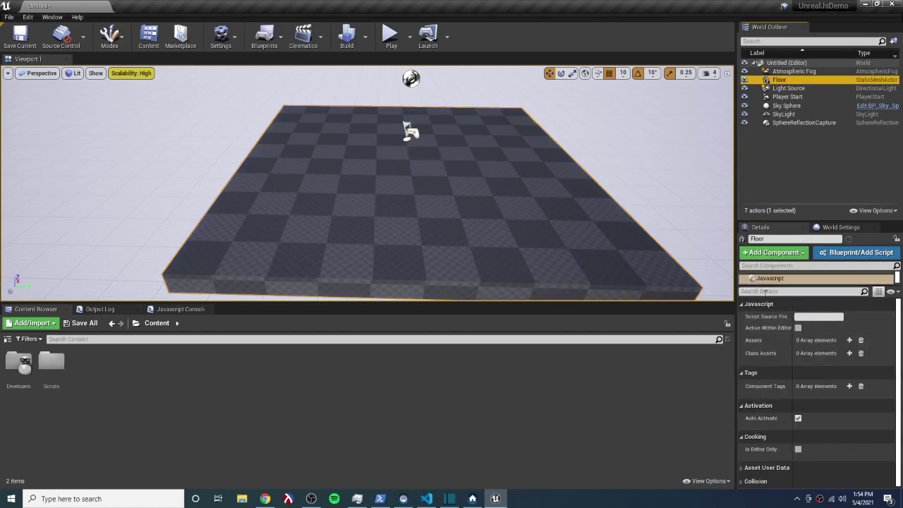
{"action": "left_click", "coordinate": [783, 279]}
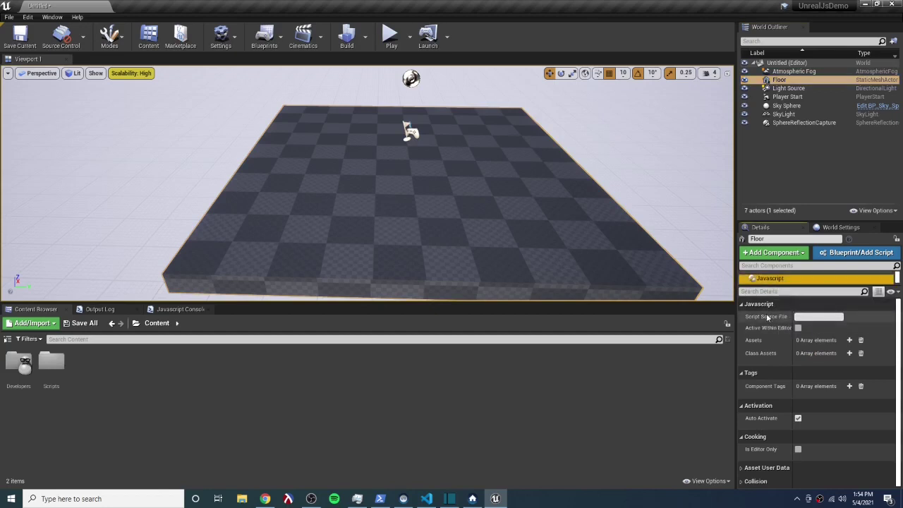
Step: Set the component's Script Source File to on-start.js and show the Javascript Console
{"action": "left_click", "coordinate": [818, 317]}
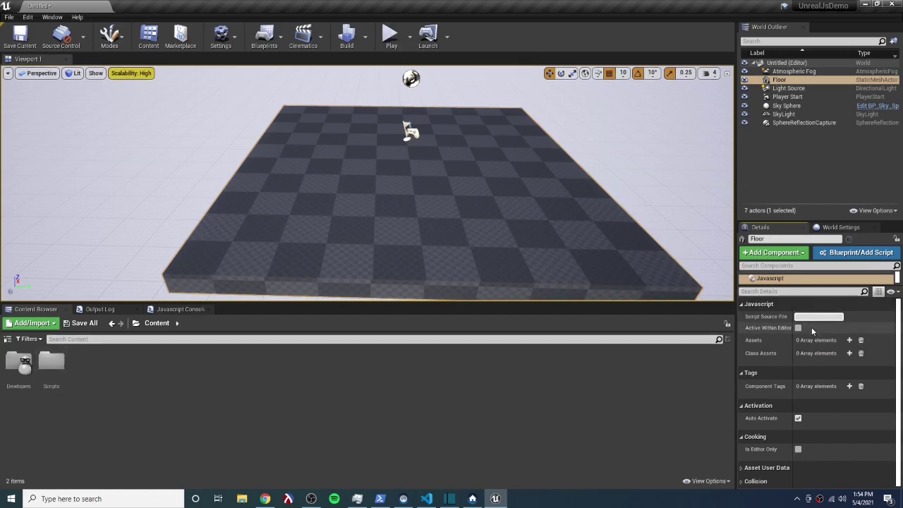
{"action": "type", "text": "on-start.js"}
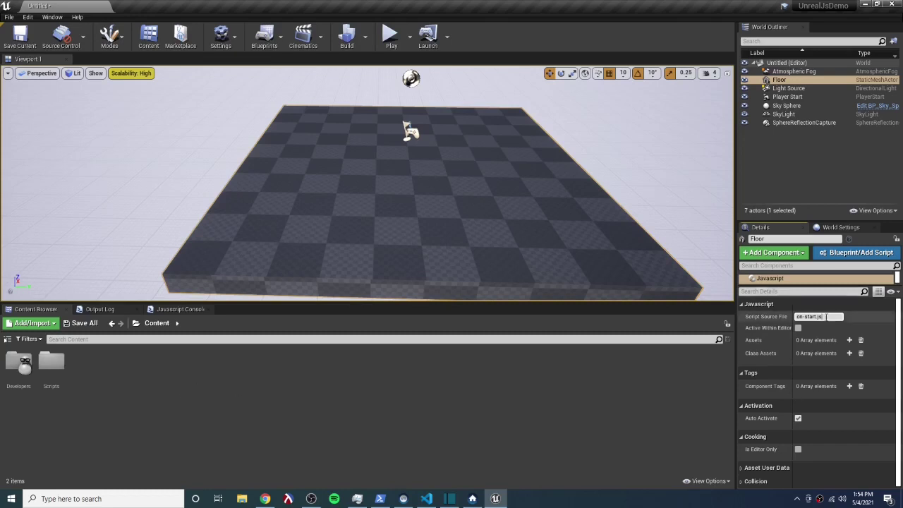
{"action": "left_click", "coordinate": [594, 408]}
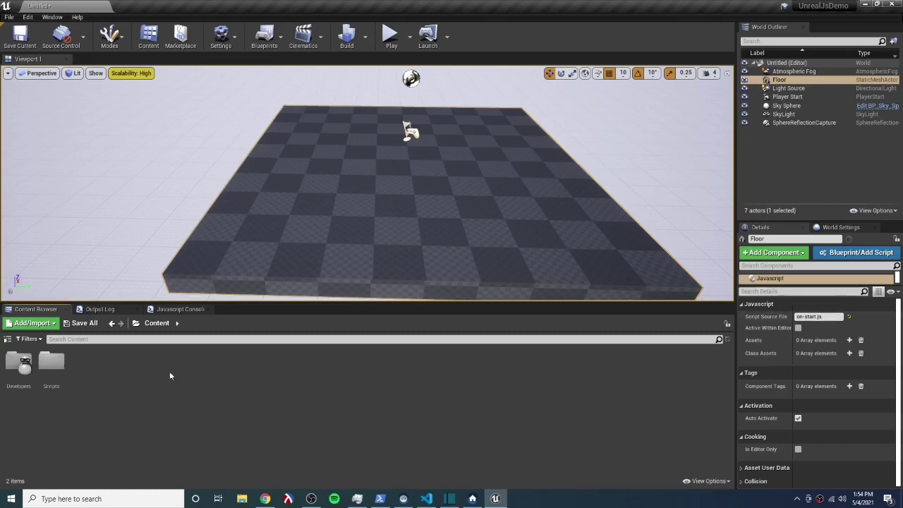
{"action": "left_click", "coordinate": [175, 309]}
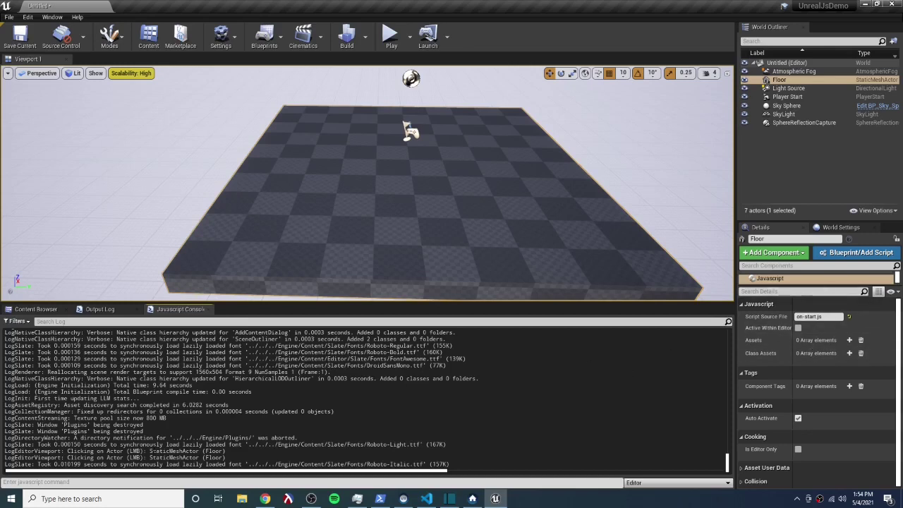
Step: Play the level, note the failed-to-read on-start.js warning, stop, and switch to VS Code
{"action": "left_click", "coordinate": [388, 41]}
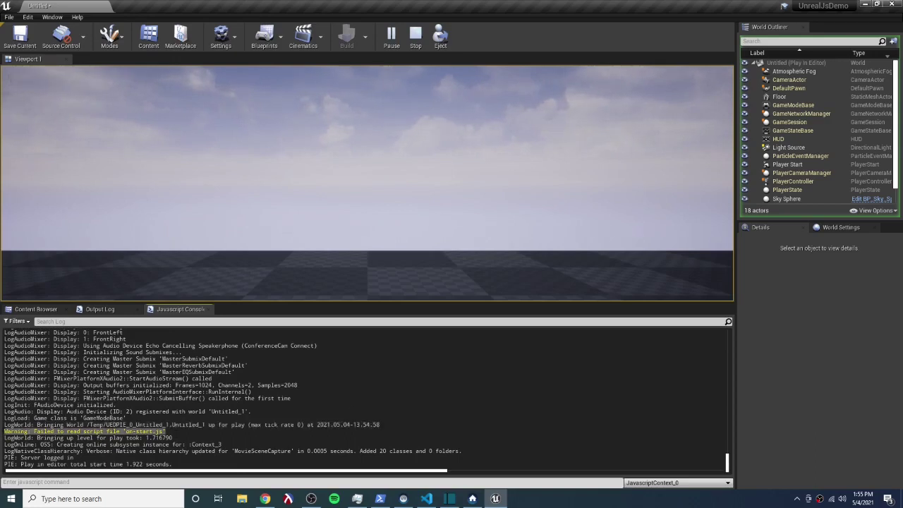
{"action": "left_click_drag", "start_coordinate": [126, 431], "coordinate": [151, 431]}
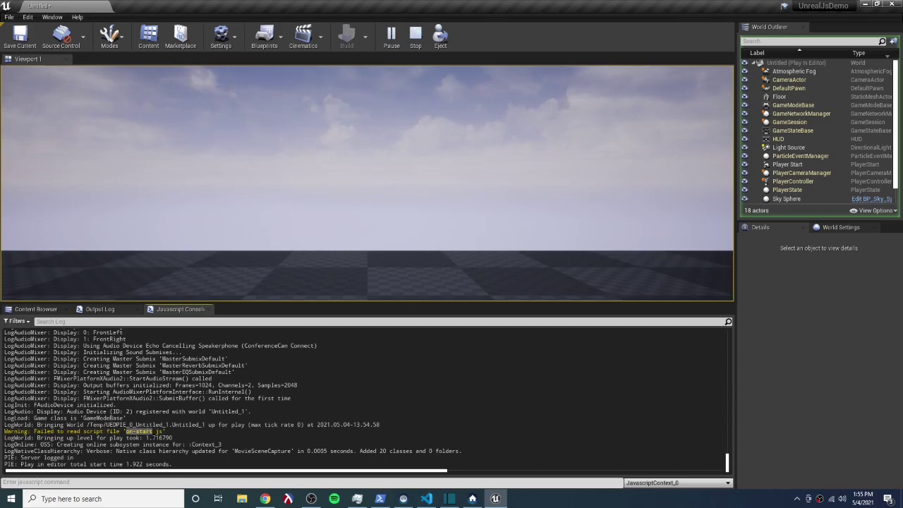
{"action": "left_click", "coordinate": [415, 35]}
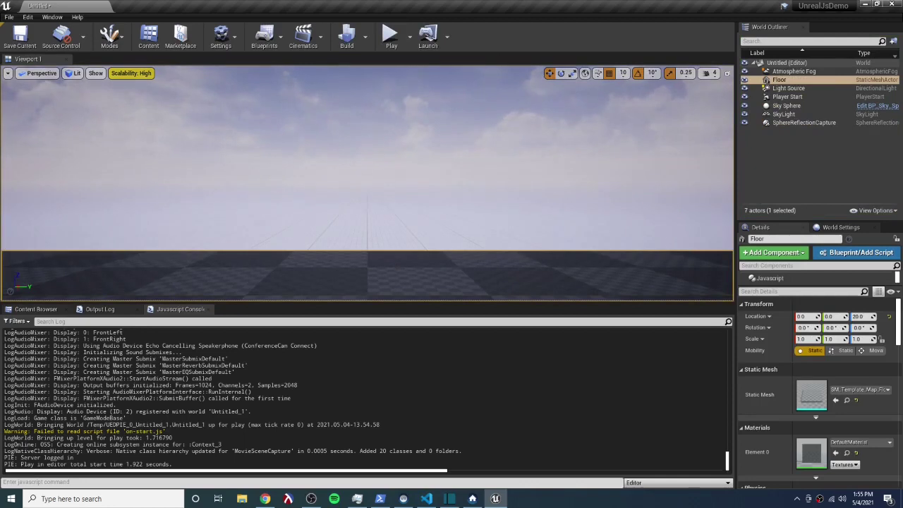
{"action": "key", "text": "alt+Tab"}
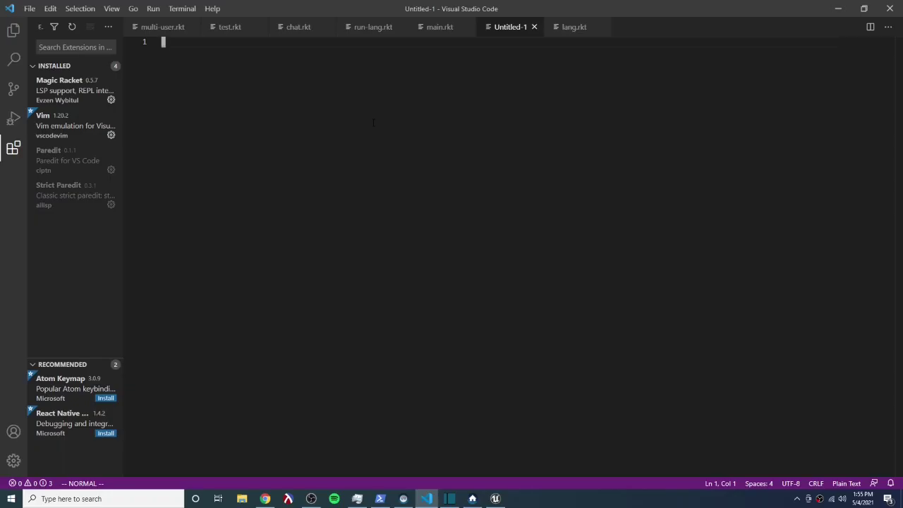
Step: Write console.log("Hello World") in the new file and bring up Save As
{"action": "type", "text": "iconso"}
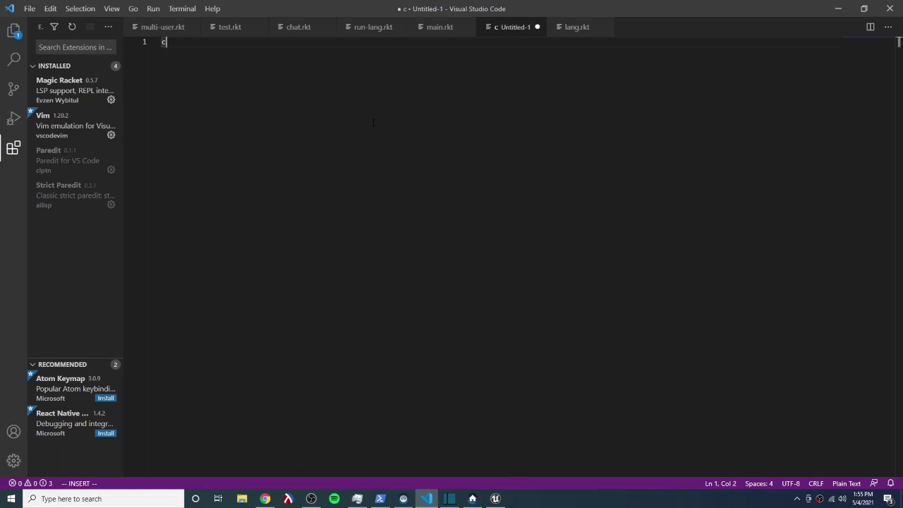
{"action": "type", "text": "le.log"}
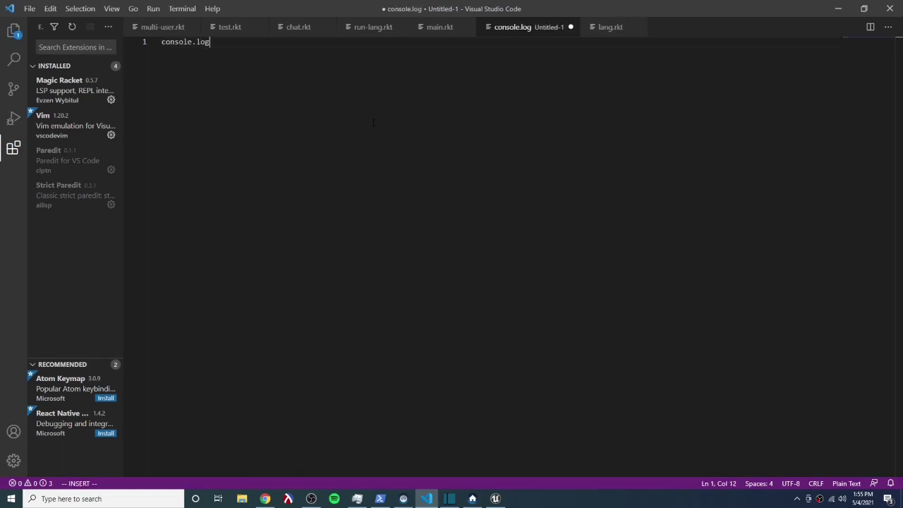
{"action": "type", "text": "(\"Hello Wo"}
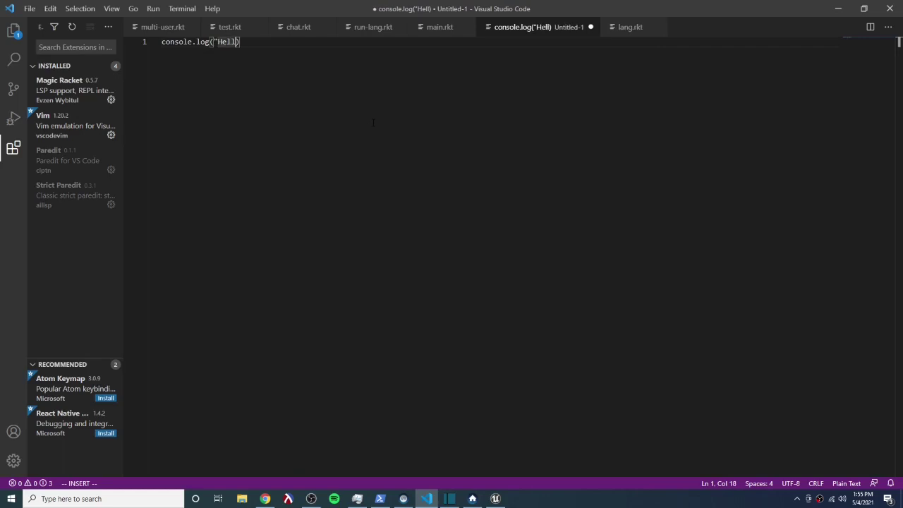
{"action": "type", "text": "rld\""}
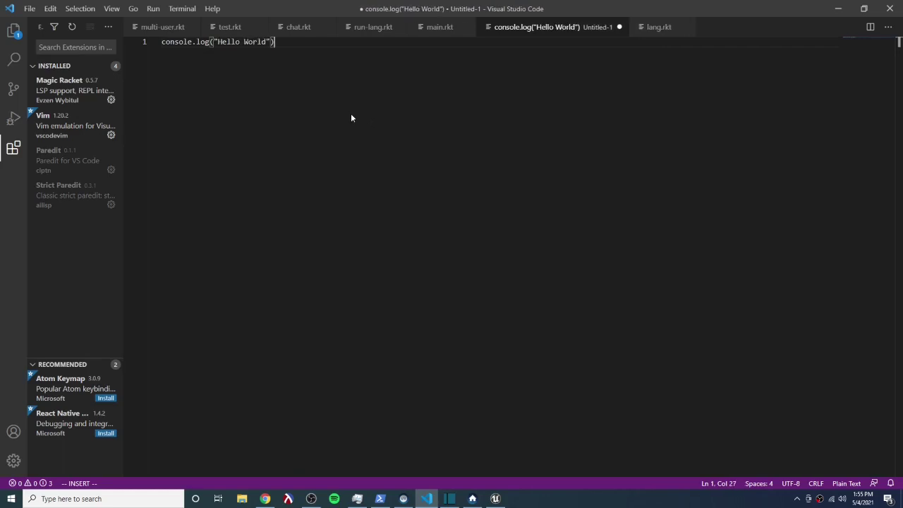
{"action": "key", "text": "ctrl+s"}
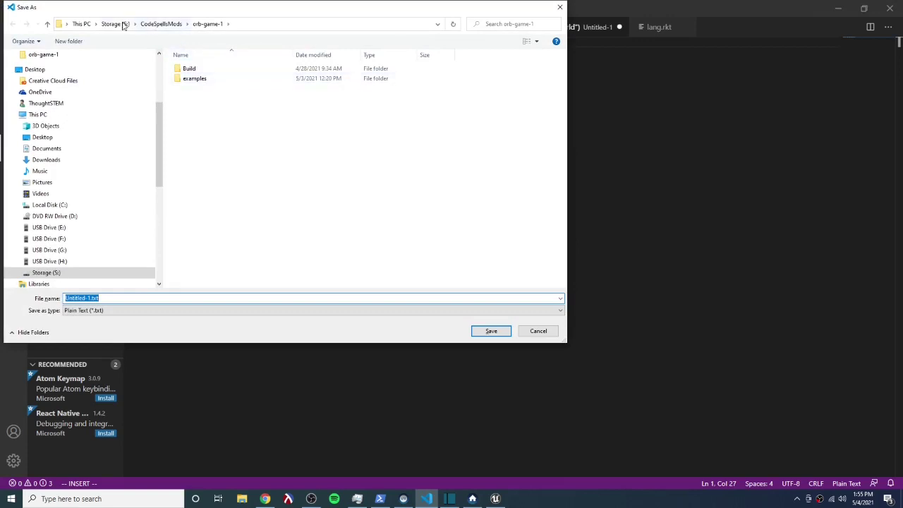
{"action": "scroll", "coordinate": [82, 132], "scroll_direction": "up", "scroll_amount": 4}
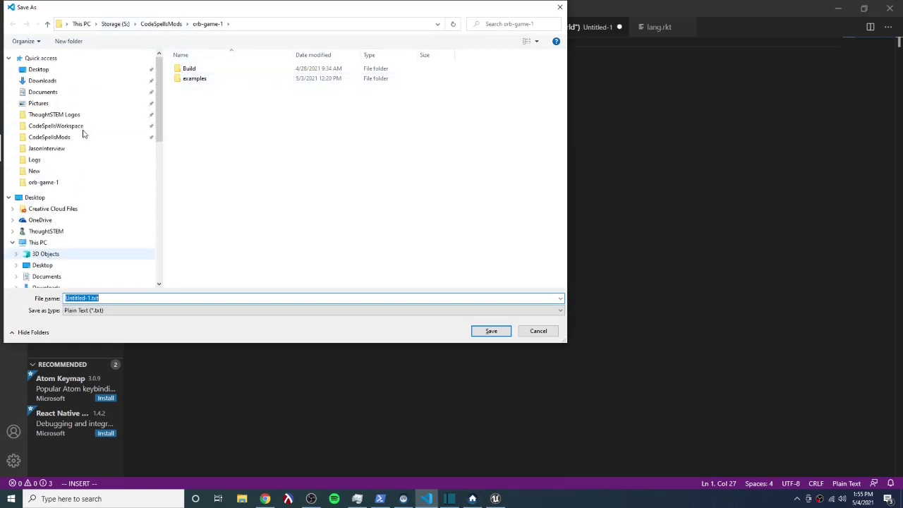
Step: Save the file as on-start.js in UnrealJsDemo\Content\Scripts
{"action": "left_click", "coordinate": [77, 126]}
{"action": "left_click", "coordinate": [190, 109]}
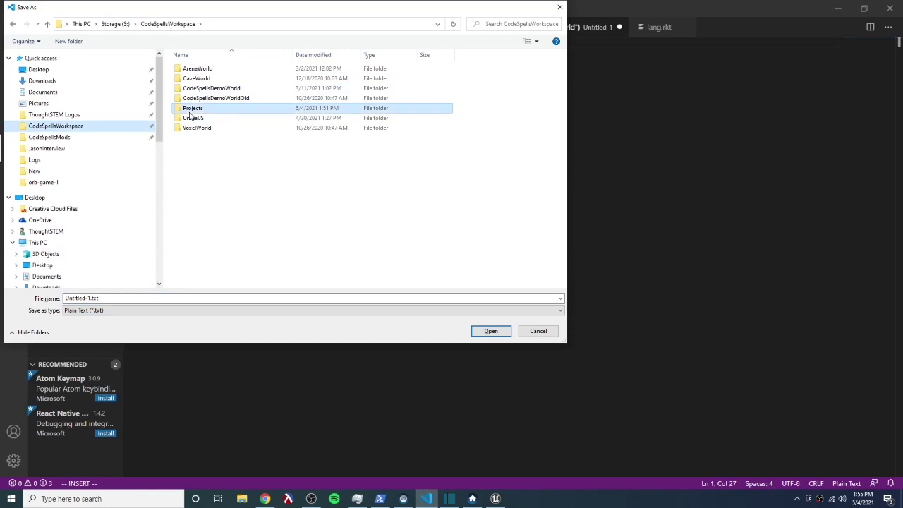
{"action": "double_click", "coordinate": [191, 111]}
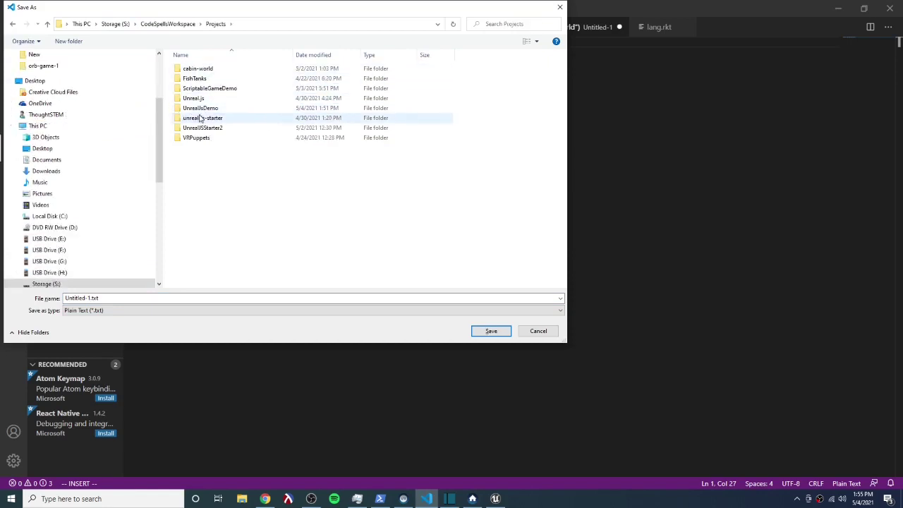
{"action": "double_click", "coordinate": [201, 110]}
{"action": "left_click", "coordinate": [226, 79]}
{"action": "double_click", "coordinate": [227, 79]}
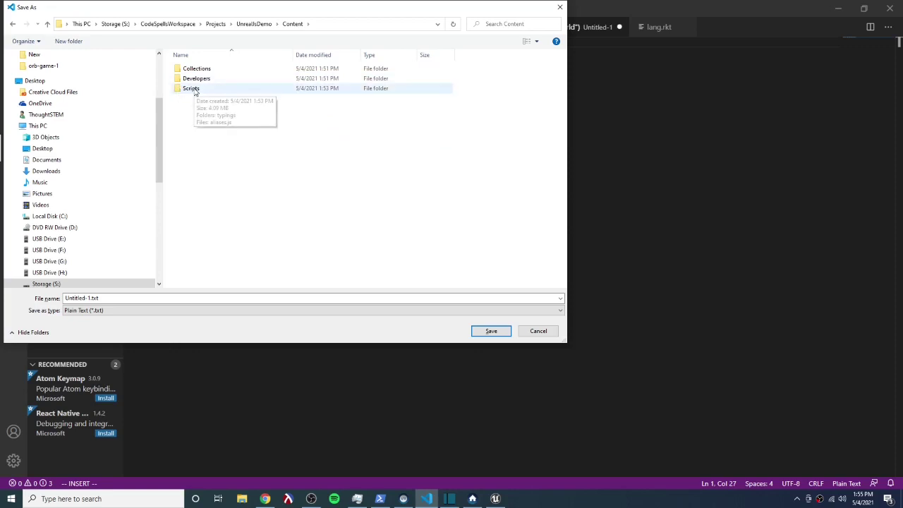
{"action": "double_click", "coordinate": [194, 90]}
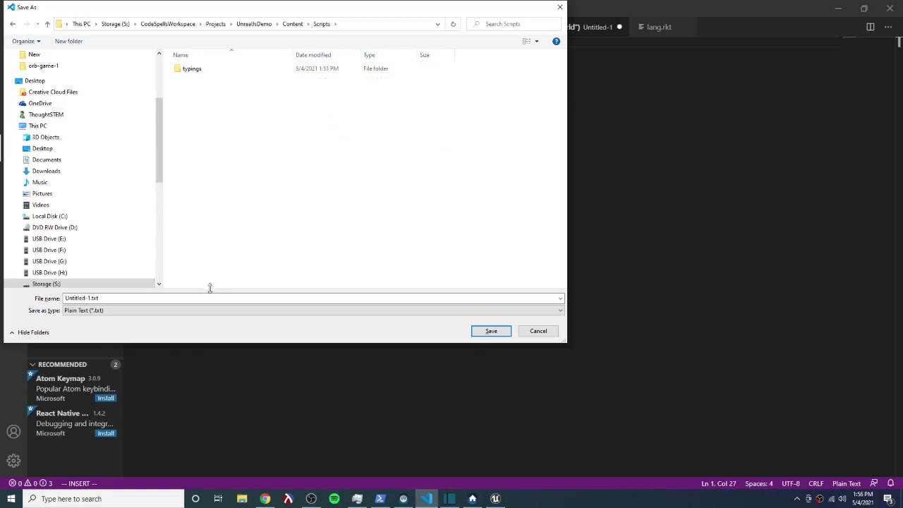
{"action": "left_click", "coordinate": [177, 298]}
{"action": "type", "text": "on-start.js"}
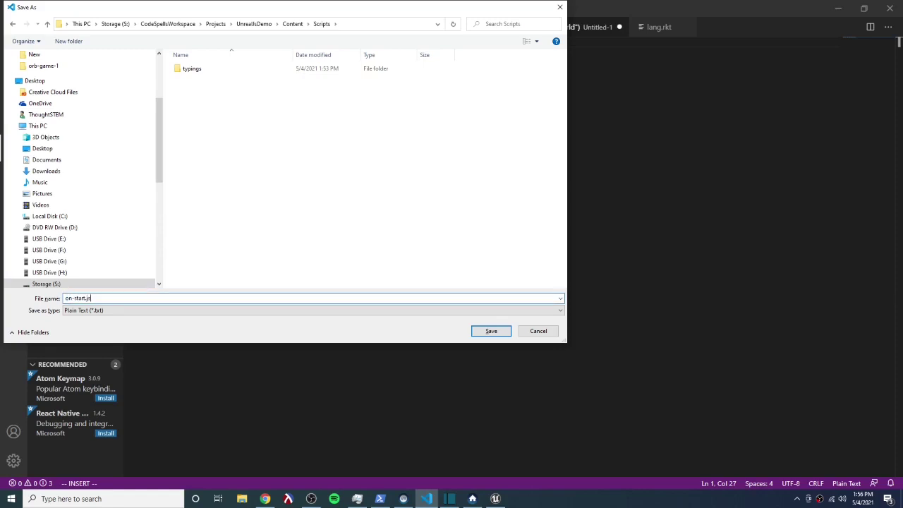
{"action": "key", "text": "Return"}
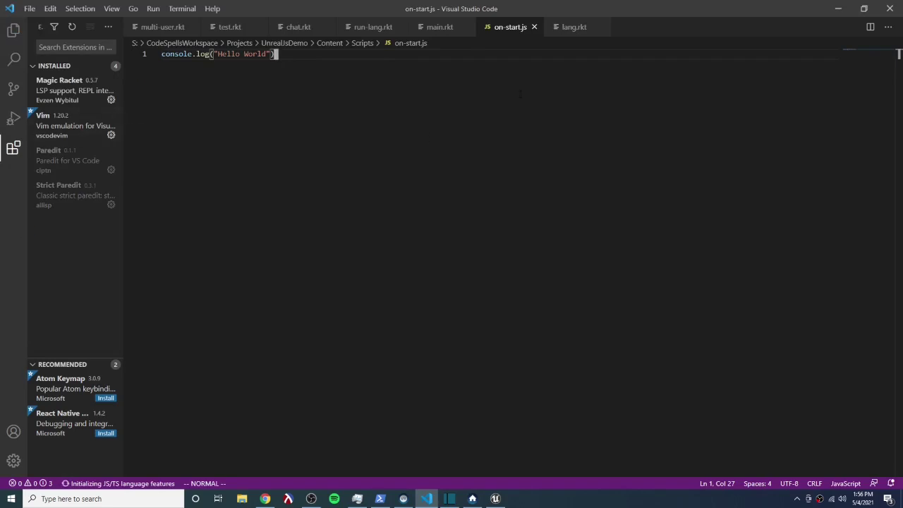
Step: Back in Unreal, play the level and highlight the Hello World line in the Javascript Console
{"action": "left_click", "coordinate": [496, 499]}
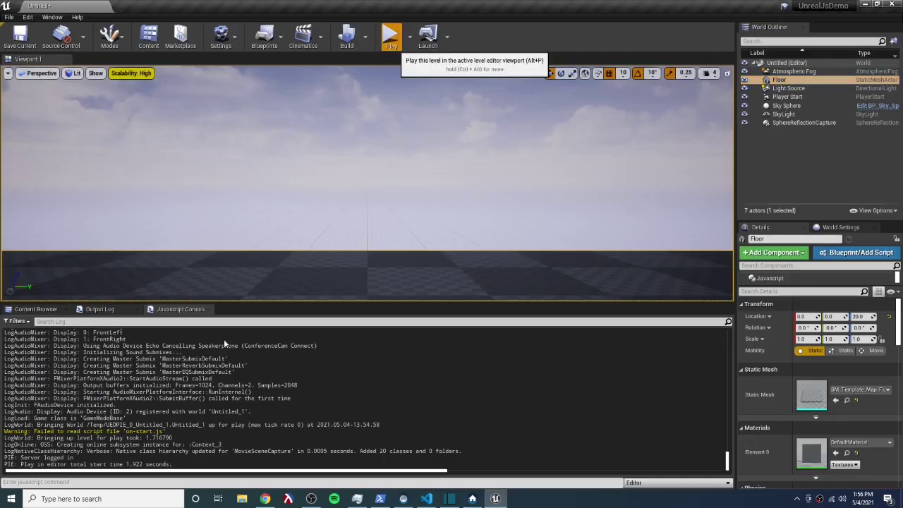
{"action": "left_click", "coordinate": [396, 33]}
{"action": "scroll", "coordinate": [367, 395], "scroll_direction": "up", "scroll_amount": 5}
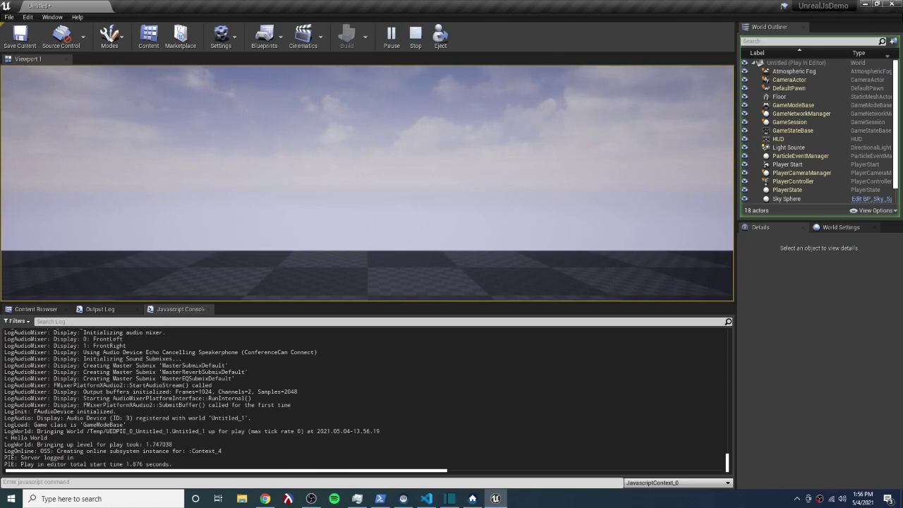
{"action": "left_click_drag", "start_coordinate": [48, 437], "coordinate": [4, 438]}
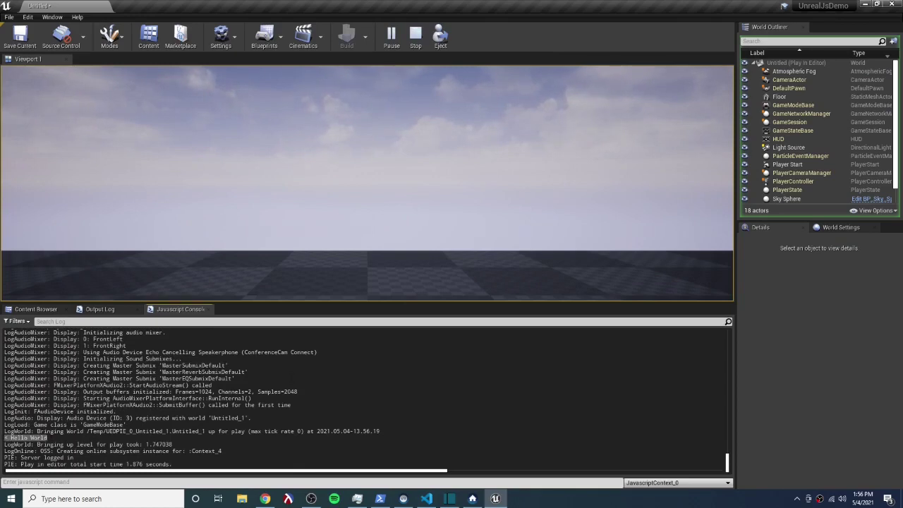